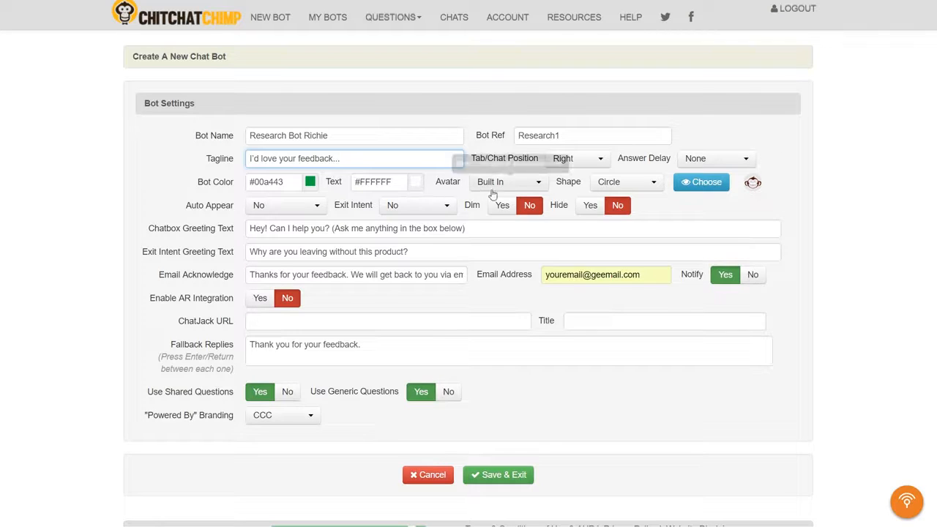
# Give the bot a built-in, circle-shaped avatar of a bearded man from the avatar gallery
pyautogui.click(524, 184)
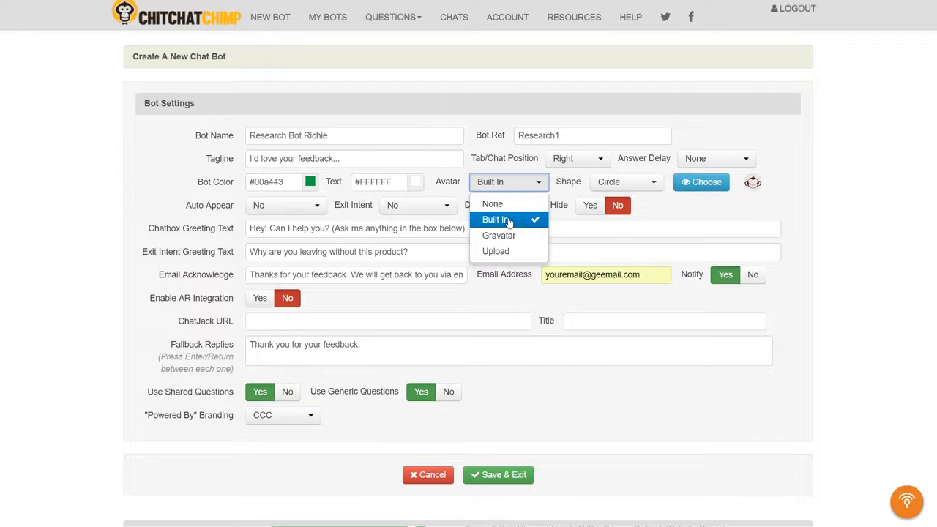
pyautogui.click(510, 220)
pyautogui.click(647, 188)
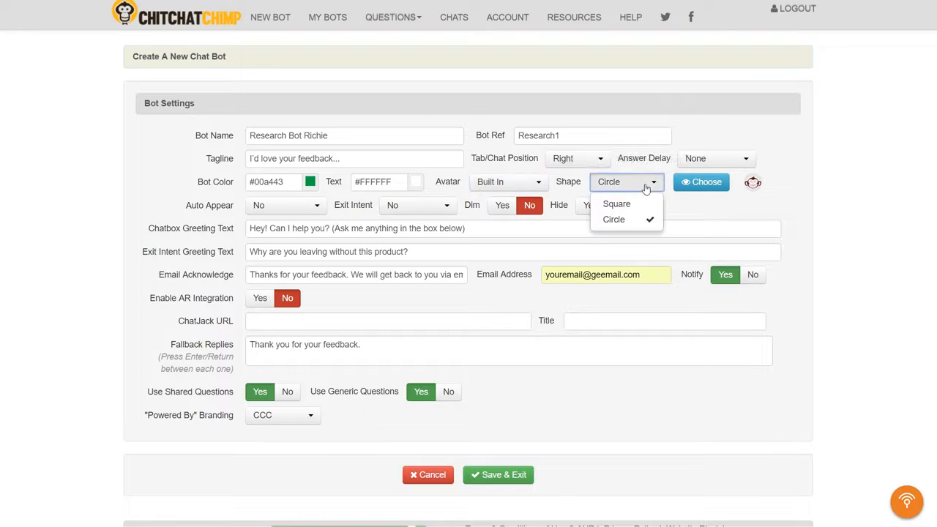
pyautogui.click(628, 218)
pyautogui.click(706, 182)
pyautogui.scroll(-10, 476, 272)
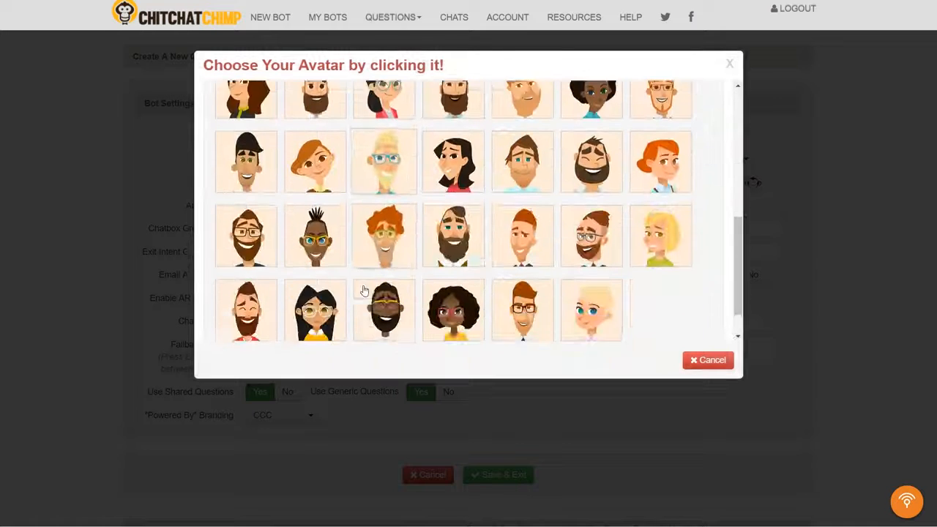
pyautogui.click(239, 181)
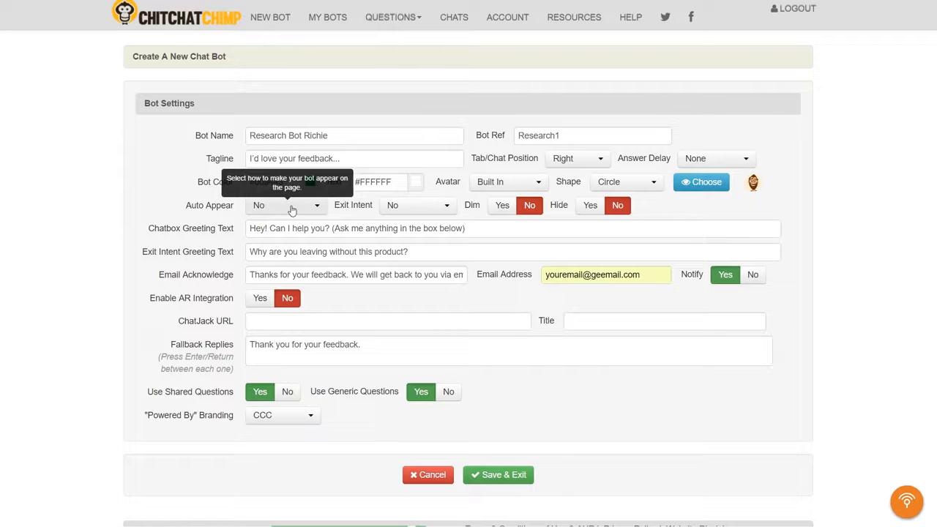
# Set the bot's Exit Intent to Popup and enable both the Dim and Hide options
pyautogui.click(399, 211)
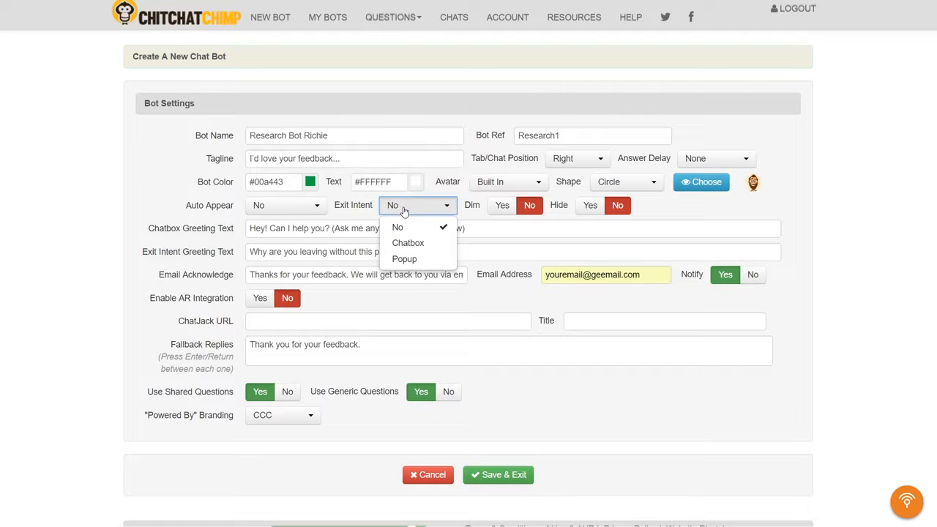
pyautogui.click(404, 259)
pyautogui.click(503, 206)
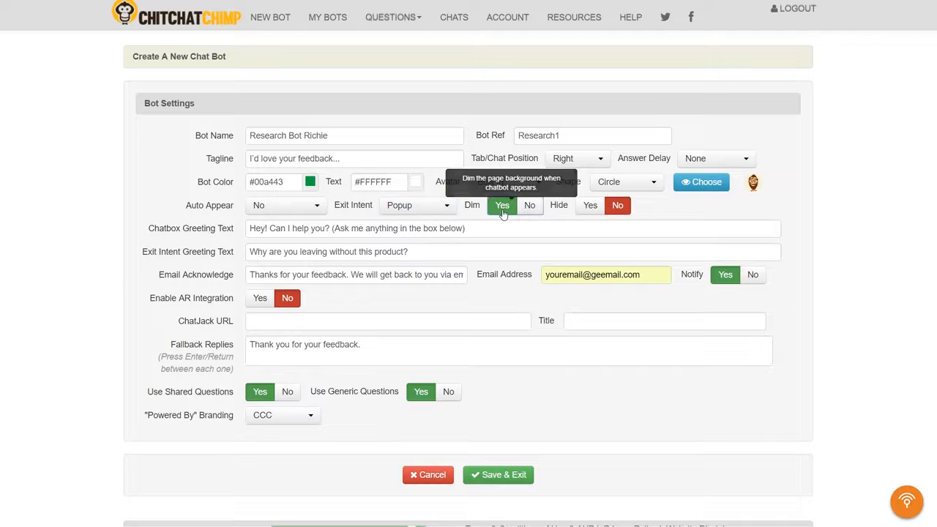
pyautogui.click(592, 206)
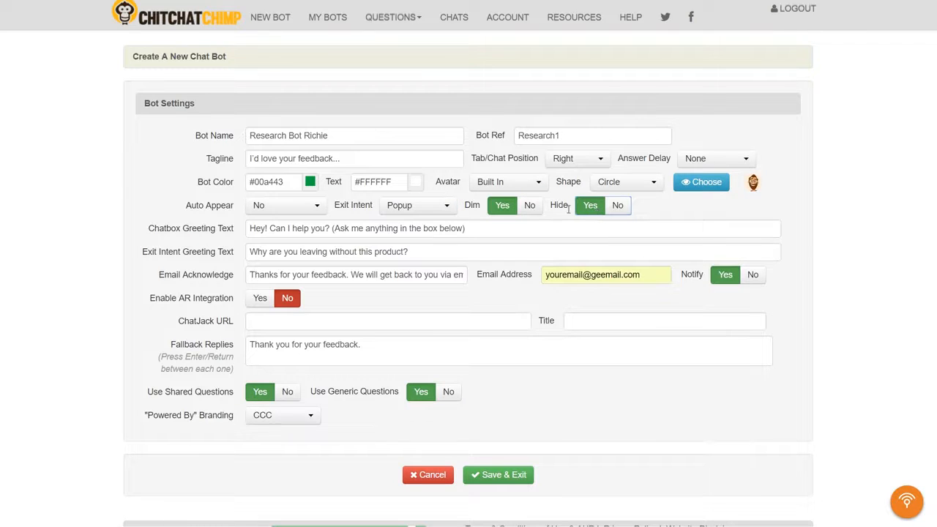
# Review the bot's greeting texts, email acknowledgement, ChatJack URL and fallback reply settings
pyautogui.click(485, 228)
pyautogui.click(409, 252)
pyautogui.moveTo(423, 252); pyautogui.dragTo(248, 251)
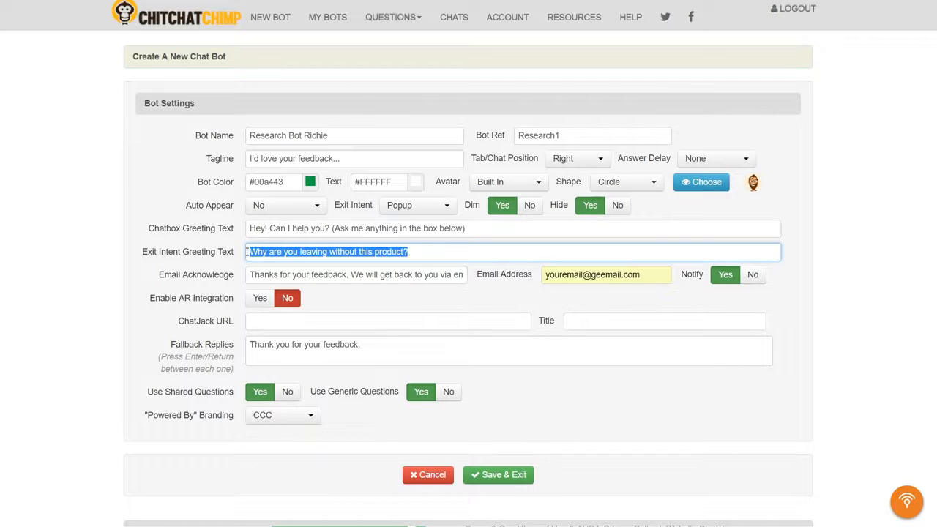
pyautogui.click(426, 252)
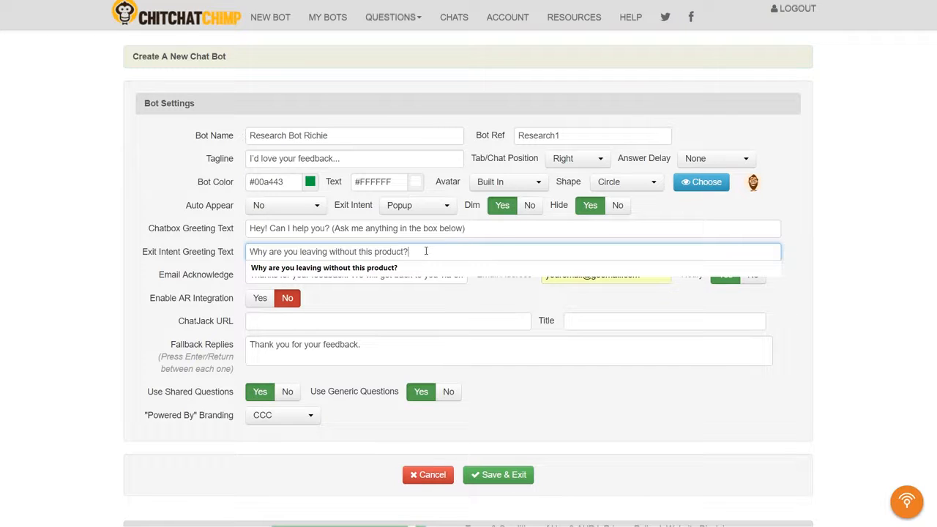
pyautogui.click(502, 243)
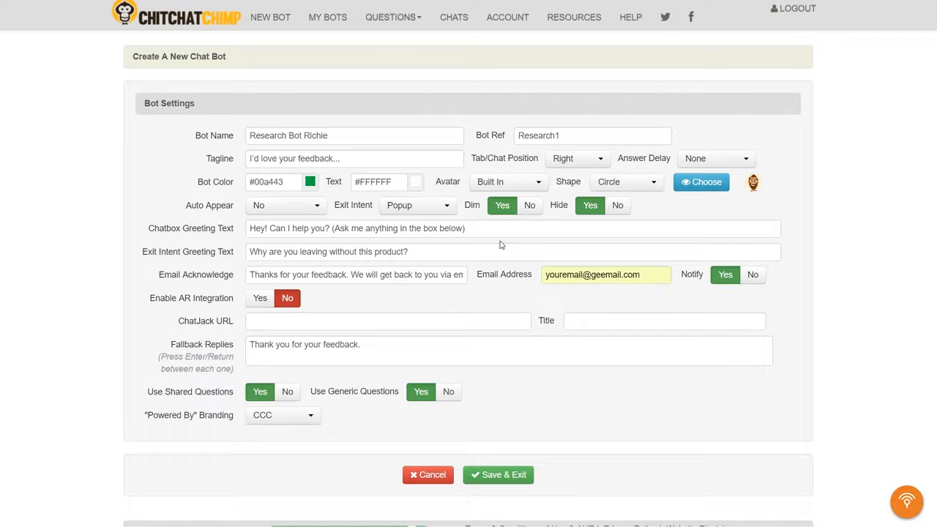
pyautogui.click(423, 273)
pyautogui.moveTo(251, 275); pyautogui.dragTo(473, 274)
pyautogui.click(432, 271)
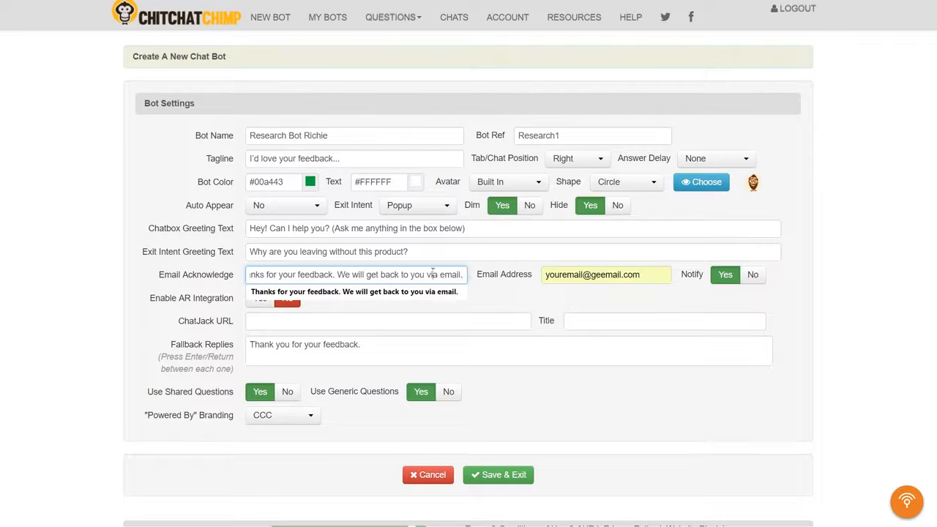
pyautogui.click(448, 266)
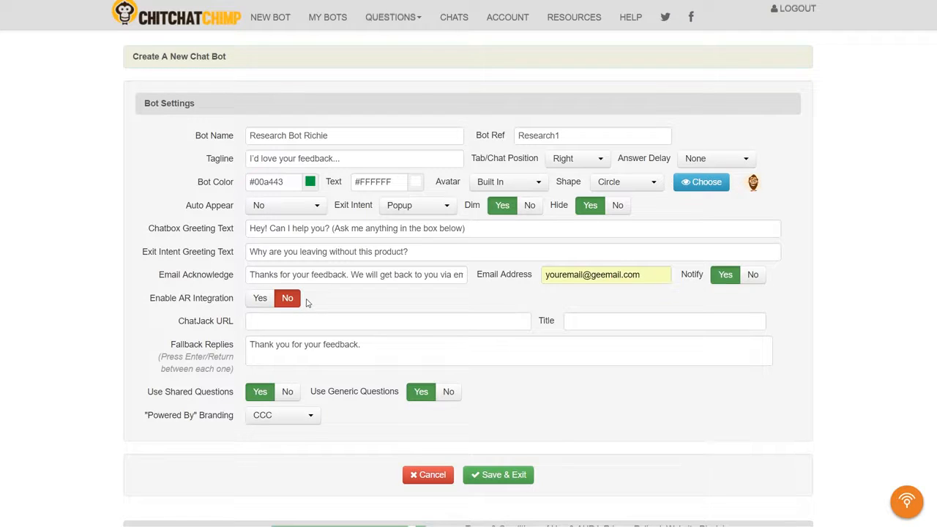
pyautogui.click(373, 321)
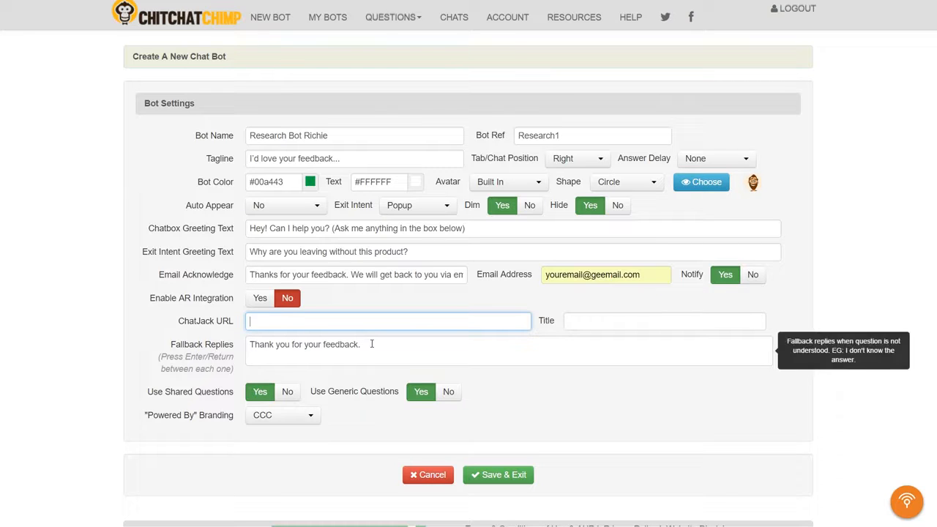
pyautogui.click(372, 344)
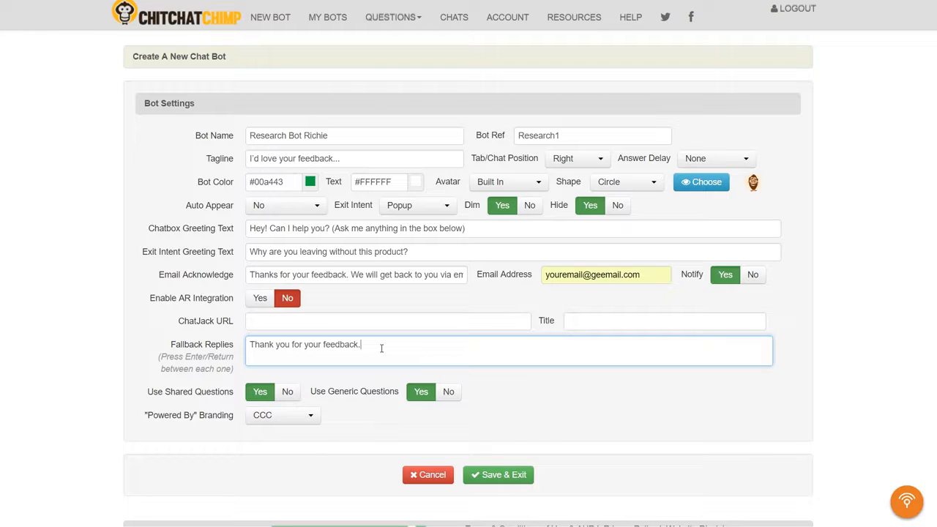
pyautogui.moveTo(383, 347); pyautogui.dragTo(247, 348)
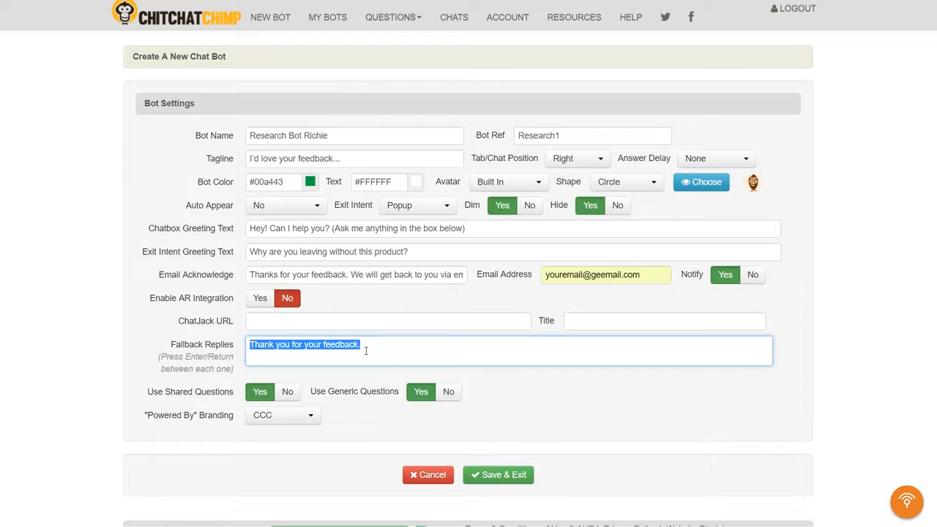
pyautogui.click(366, 351)
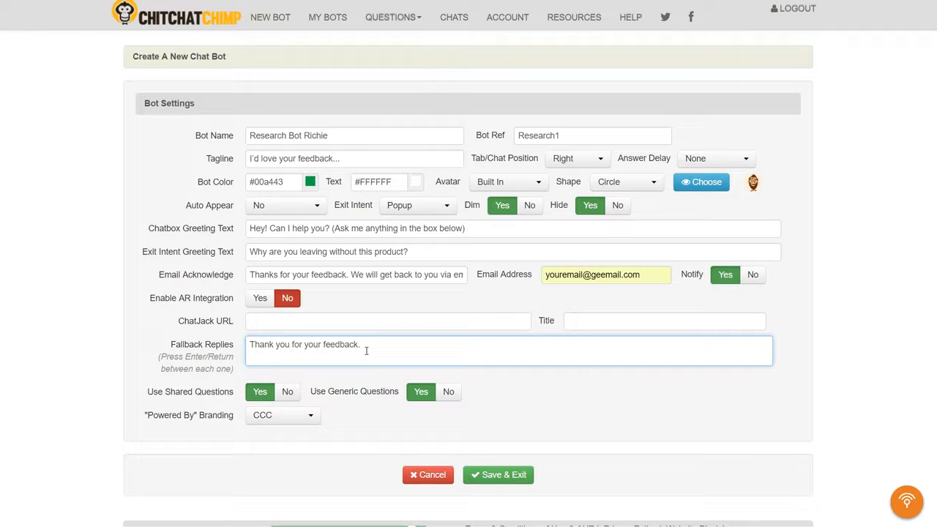
# Turn off shared and generic questions, and append "You might also be interested in this: AnotherPage.com" to the fallback reply
pyautogui.click(287, 391)
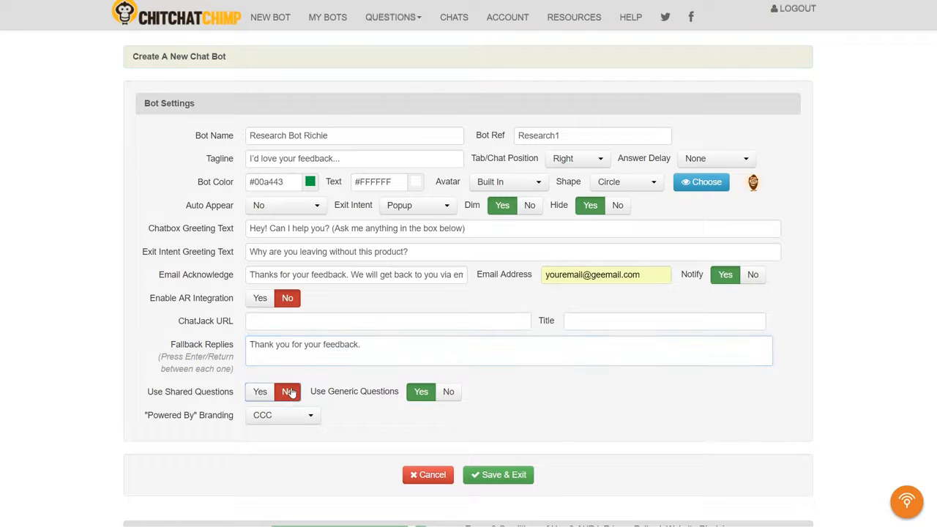
pyautogui.click(446, 392)
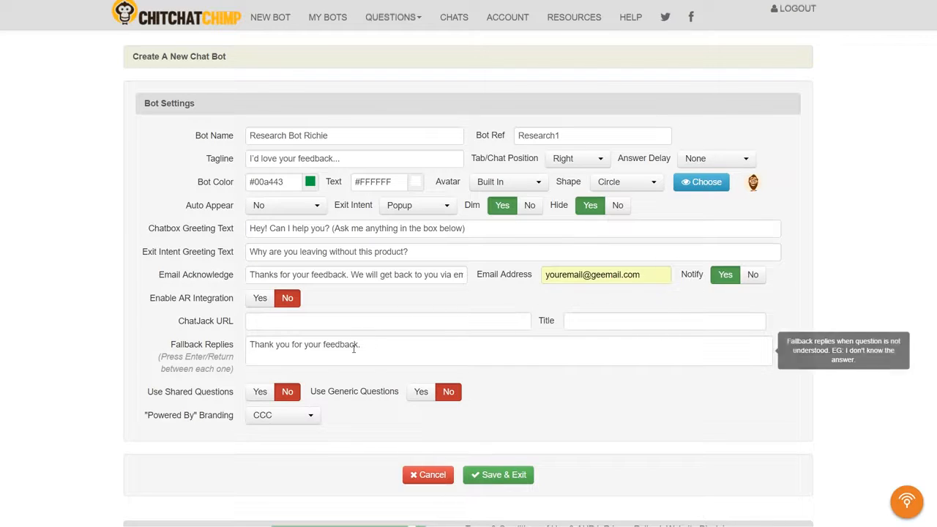
pyautogui.click(252, 344)
pyautogui.moveTo(252, 344); pyautogui.dragTo(376, 344)
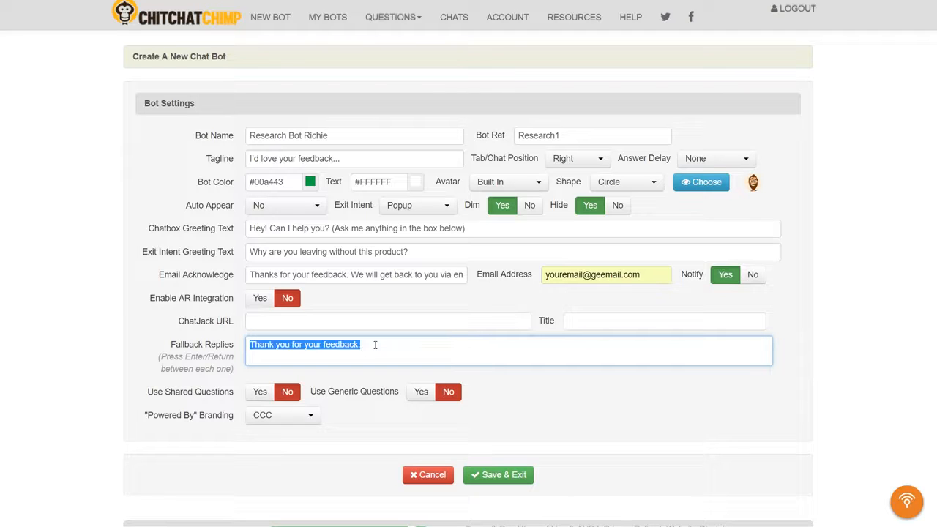
pyautogui.click(400, 344)
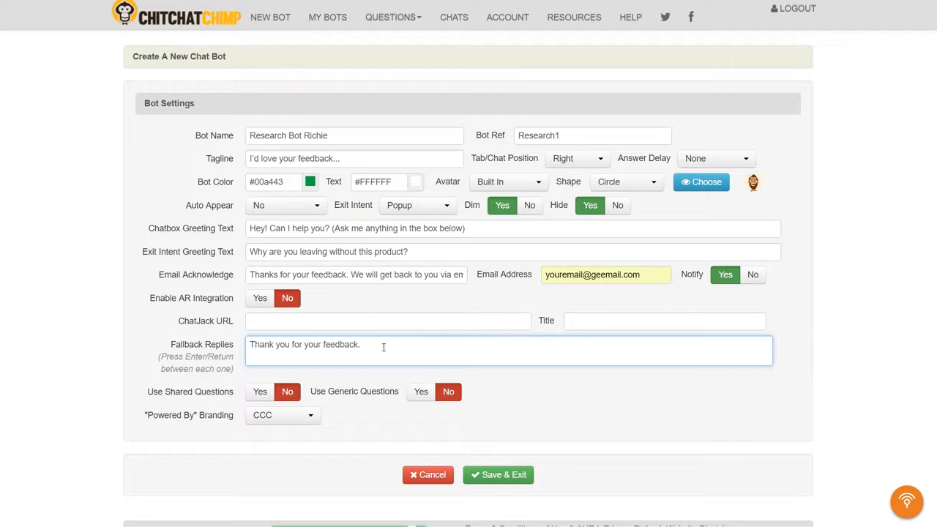
pyautogui.rightClick(376, 345)
pyautogui.click(411, 418)
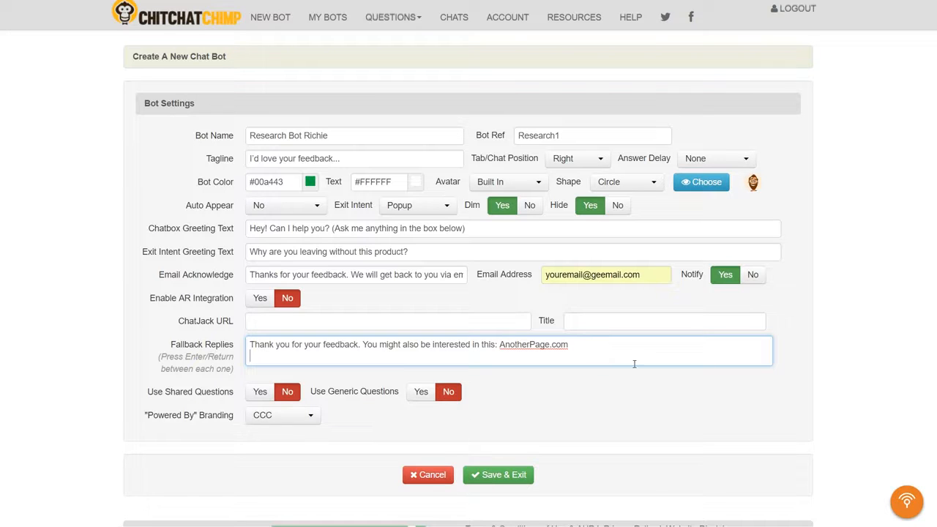
pyautogui.click(551, 395)
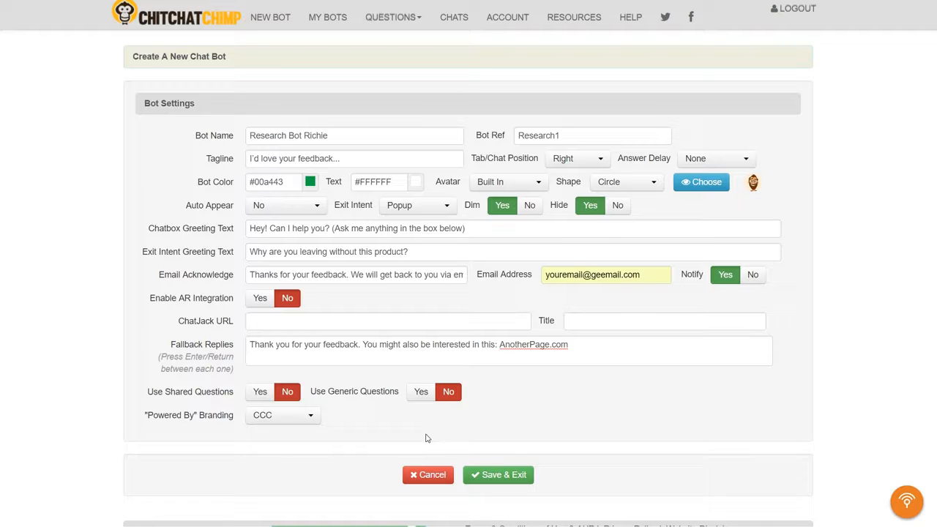
# Save the new bot and copy its embed code for a chatbox bot
pyautogui.click(505, 477)
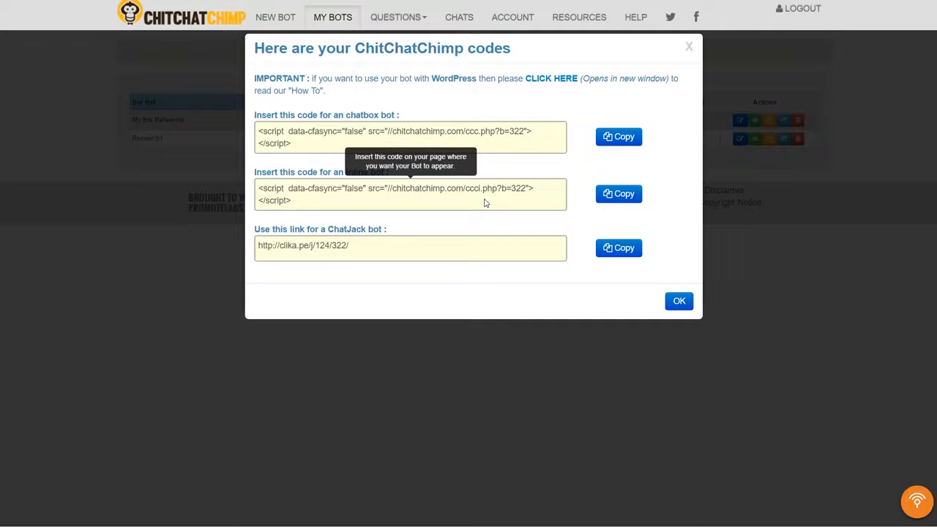
pyautogui.click(374, 254)
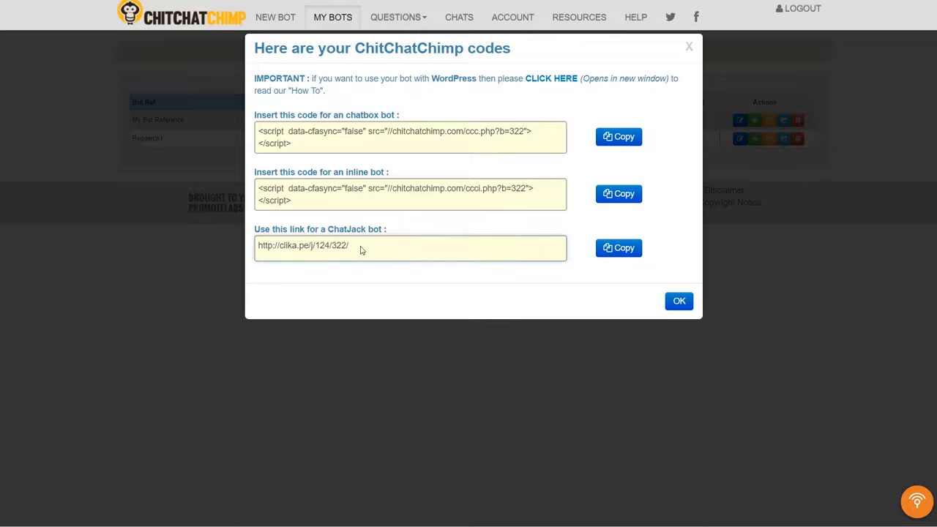
pyautogui.moveTo(360, 250); pyautogui.dragTo(271, 250)
pyautogui.click(383, 249)
pyautogui.click(618, 138)
pyautogui.click(621, 139)
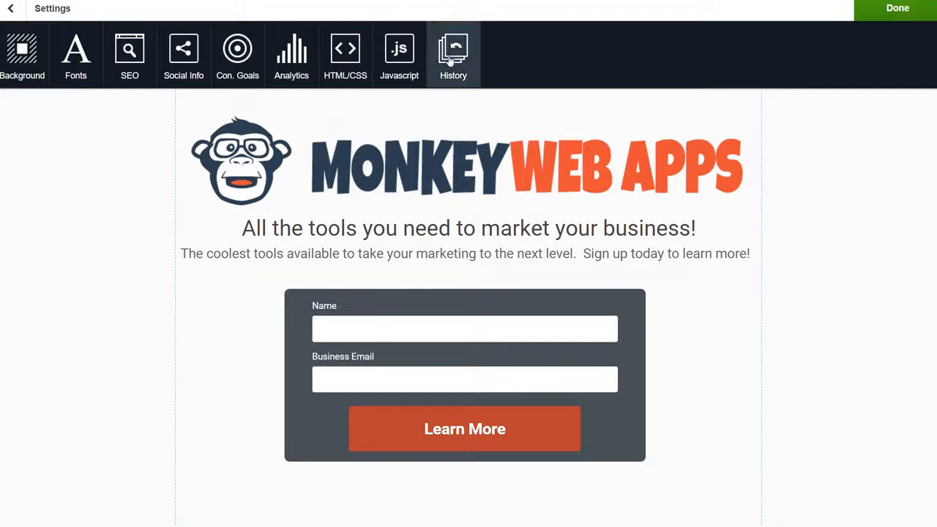
# In the Monkey Web Apps landing page builder, paste the chatbox script into the page's custom body code and finish editing
pyautogui.click(345, 58)
pyautogui.click(62, 42)
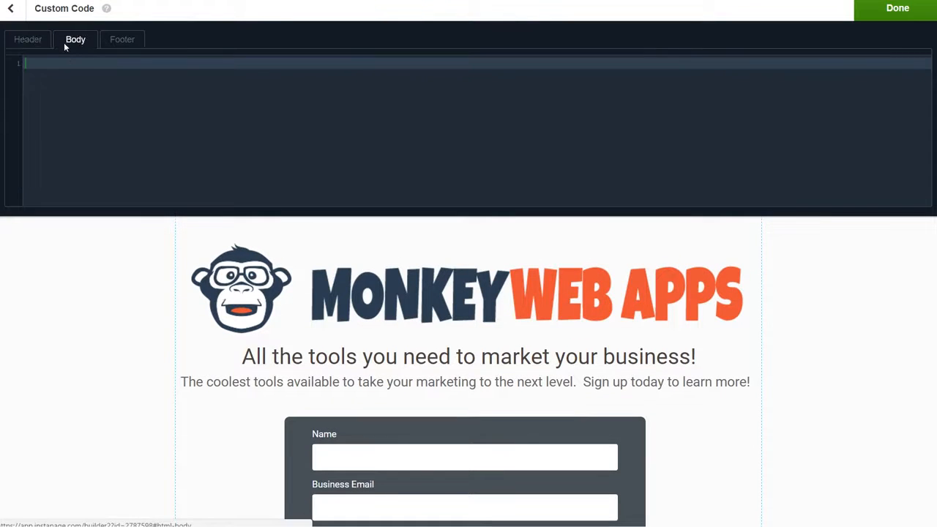
pyautogui.rightClick(98, 71)
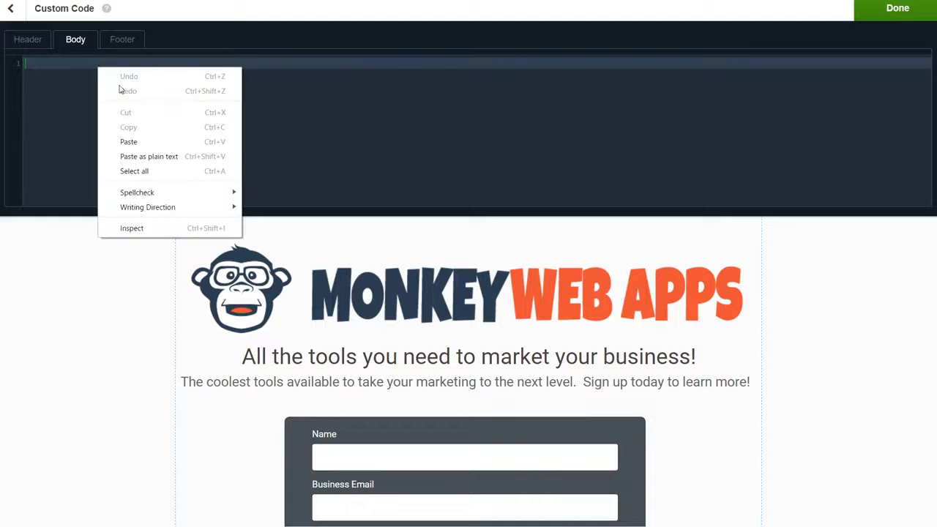
pyautogui.click(129, 142)
pyautogui.click(882, 13)
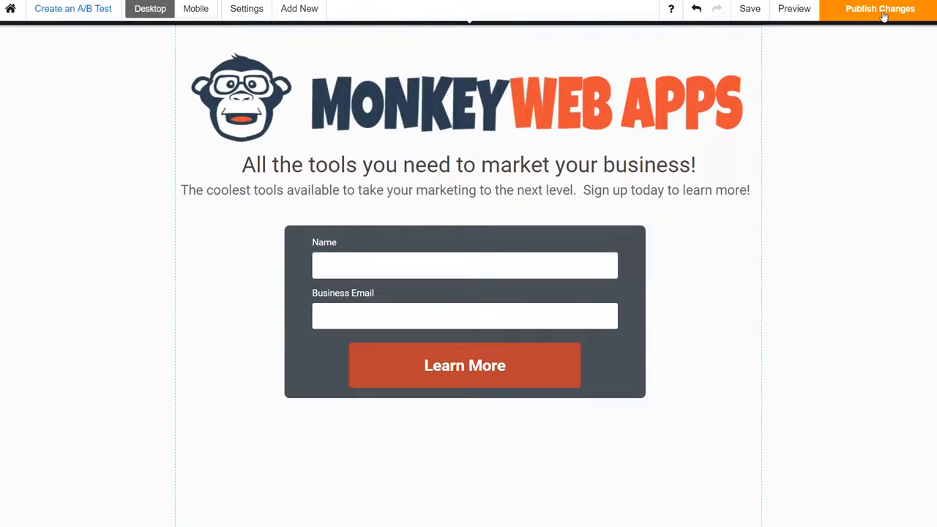
# Publish the landing page changes to the live page and reload that page
pyautogui.click(884, 16)
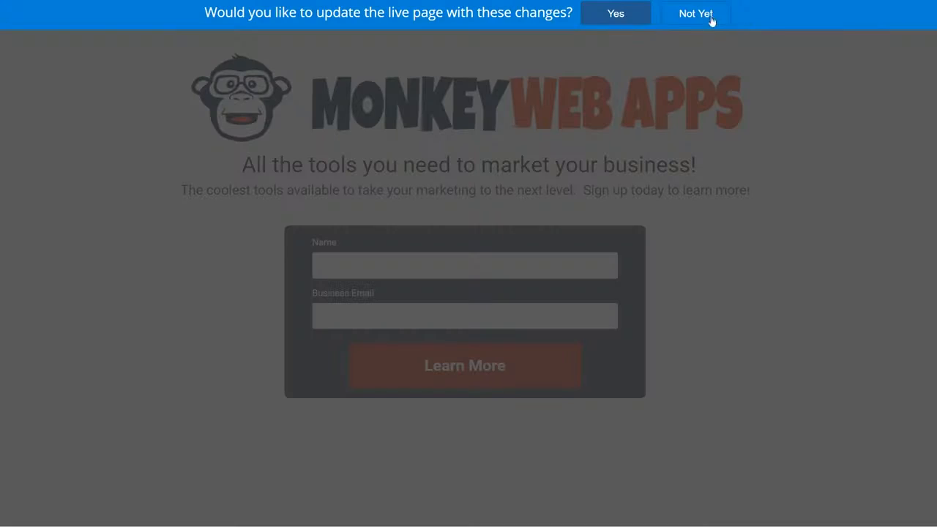
pyautogui.click(610, 13)
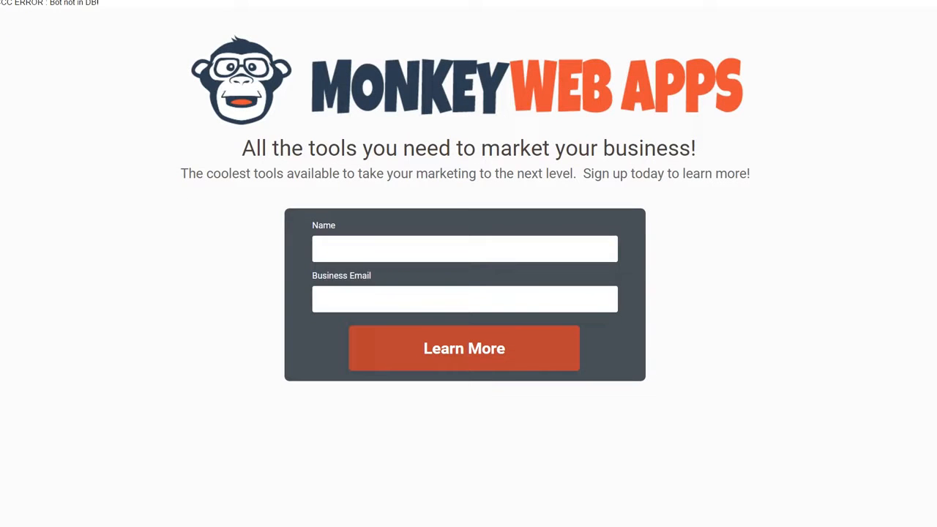
pyautogui.press('F5')
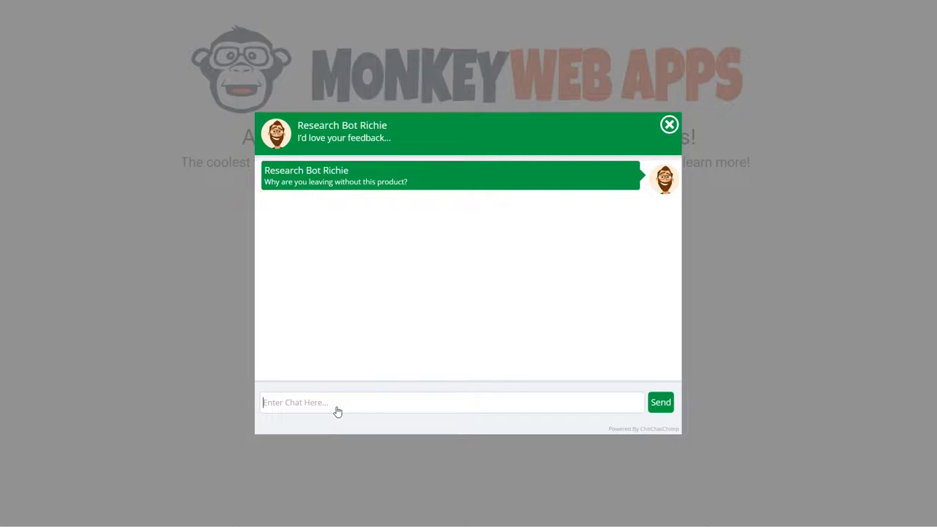
# Send the bot the message "this page doesn't really convey what I'll get for signing up" in the exit popup
pyautogui.hotkey('ctrl', 'v')
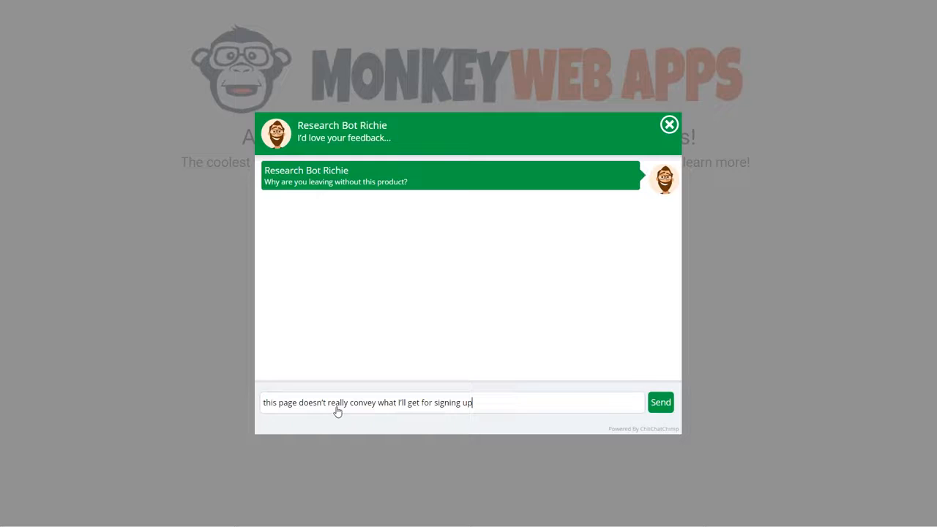
pyautogui.click(659, 407)
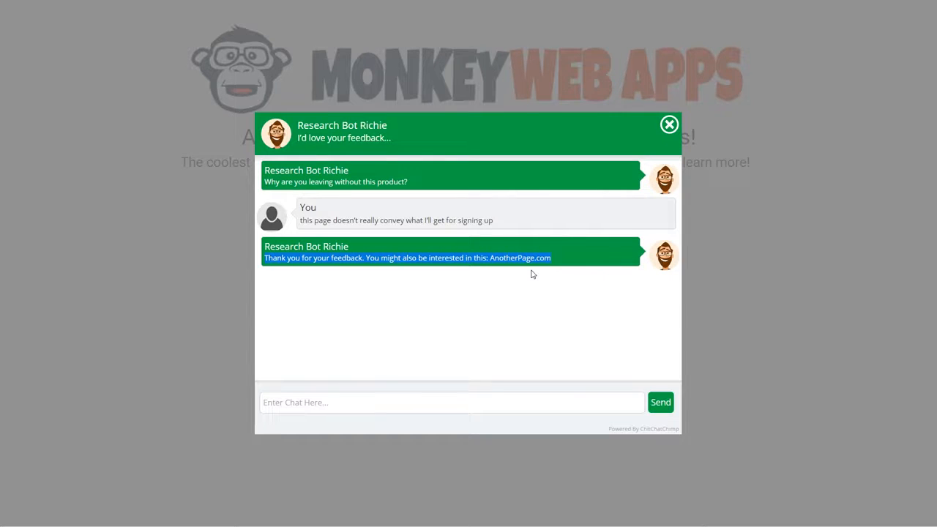
pyautogui.click(585, 267)
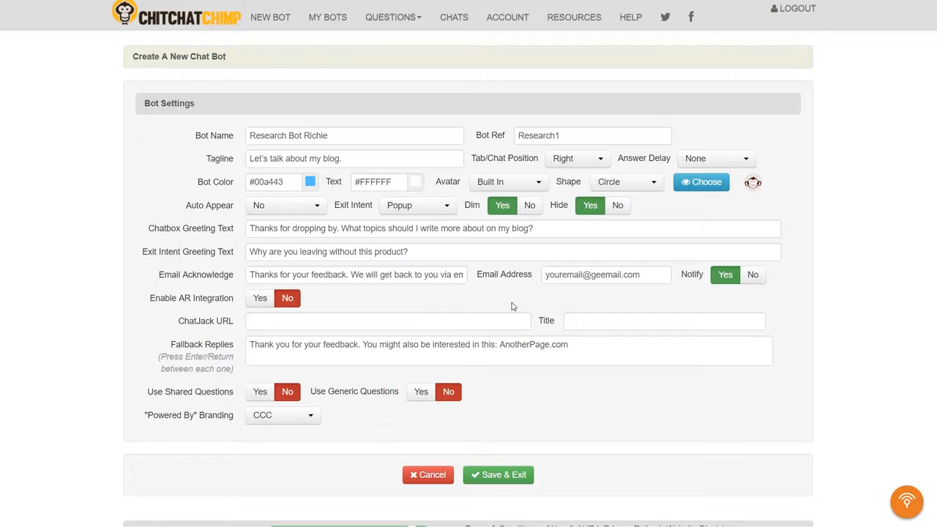
# Set Exit Intent to No for the new blog feedback bot
pyautogui.click(425, 207)
pyautogui.click(399, 226)
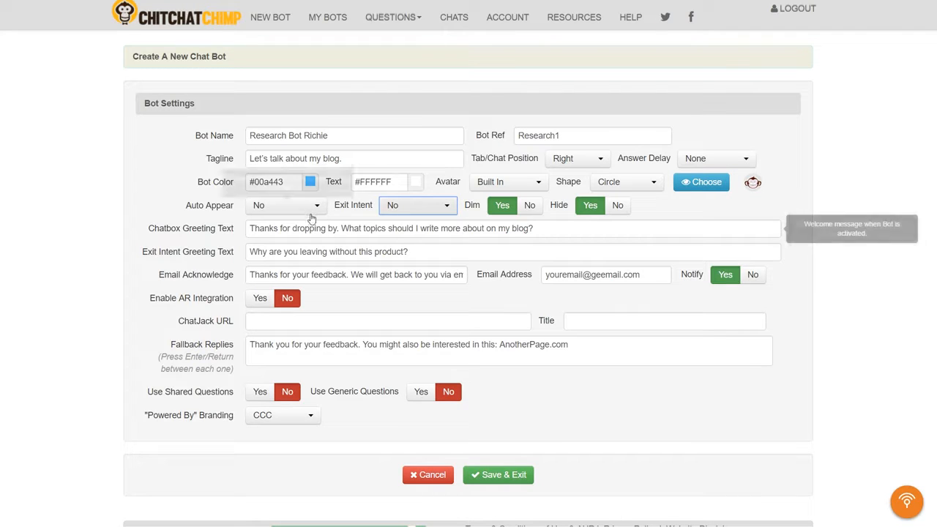
# Set the blog feedback bot's Auto Appear to On Timer and Hide to No, and save the bot
pyautogui.click(307, 207)
pyautogui.click(278, 243)
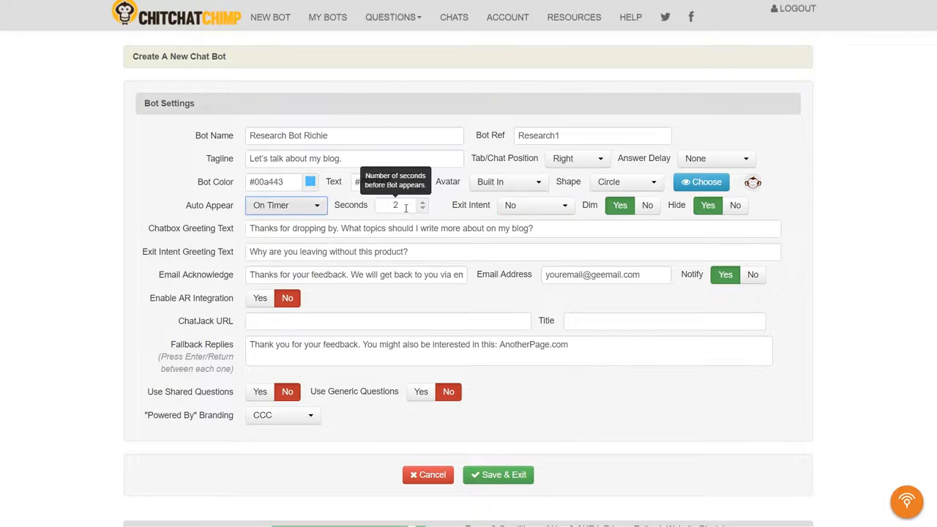
pyautogui.click(735, 205)
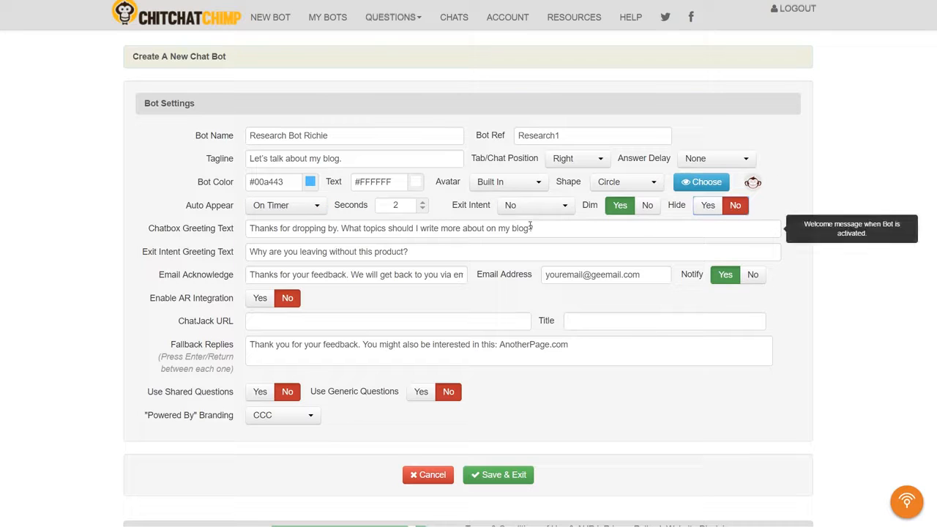
pyautogui.tripleClick(375, 228)
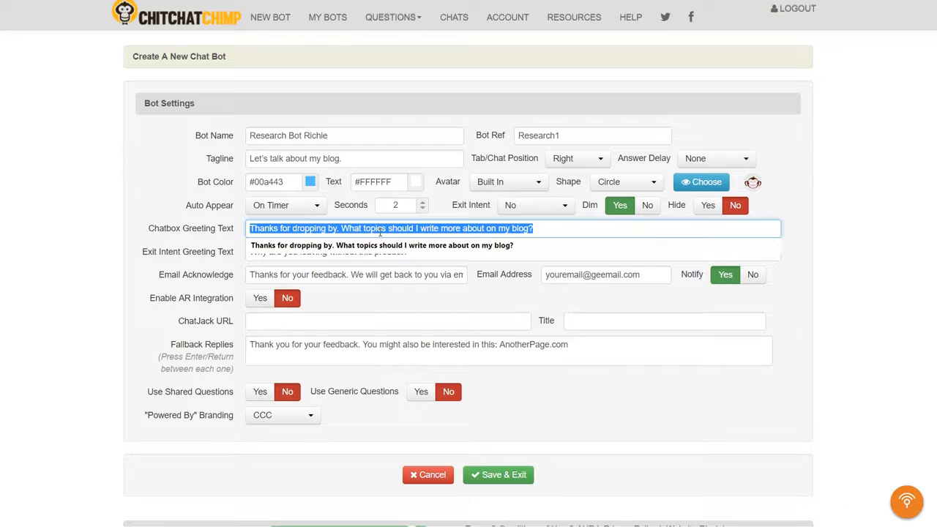
pyautogui.click(360, 160)
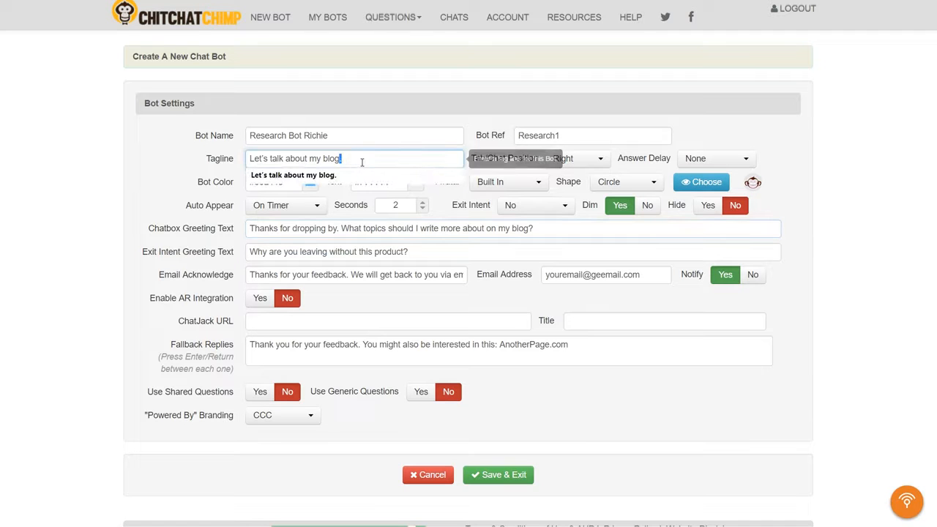
pyautogui.click(512, 477)
# Create a new question "could you write more posts about list building?" with the answer "Thanks for letting me know… you might like this post: yourblog.com/relevantpost"
pyautogui.click(408, 41)
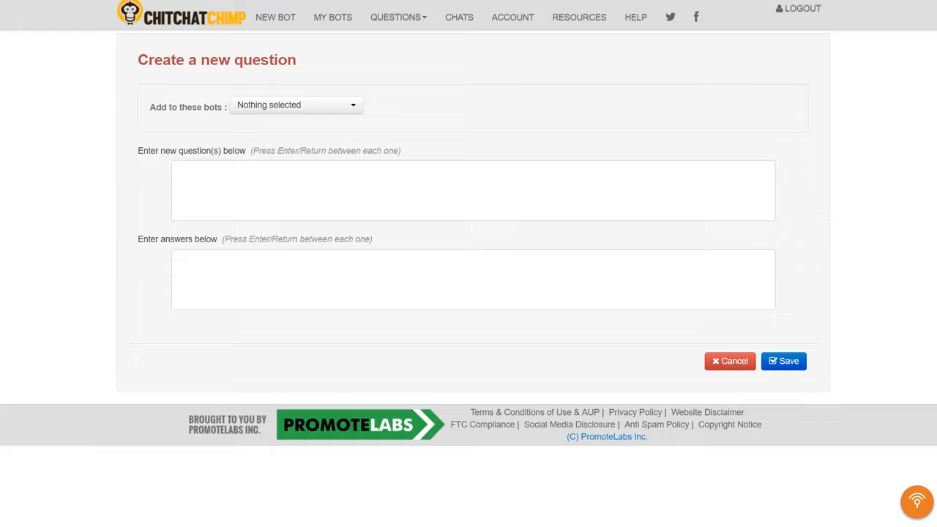
pyautogui.click(335, 181)
pyautogui.hotkey('ctrl', 'v')
pyautogui.click(377, 283)
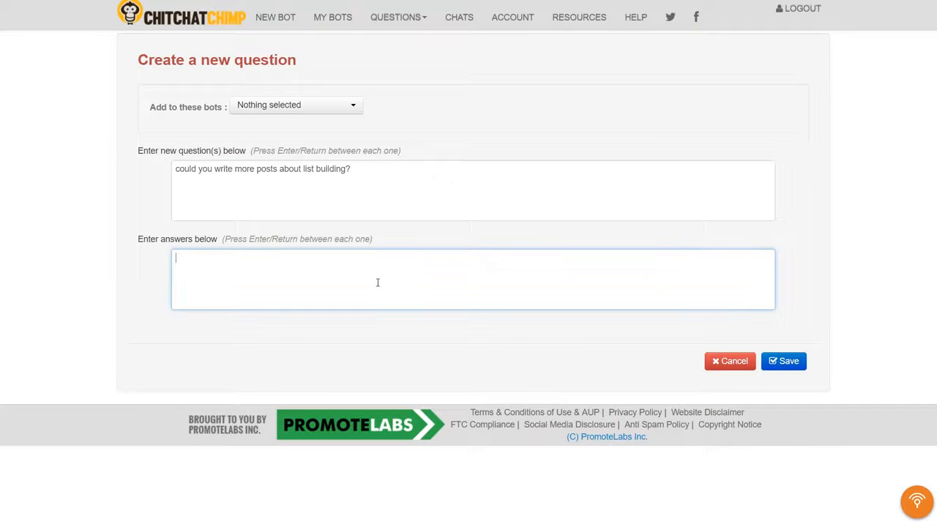
pyautogui.hotkey('ctrl', 'v')
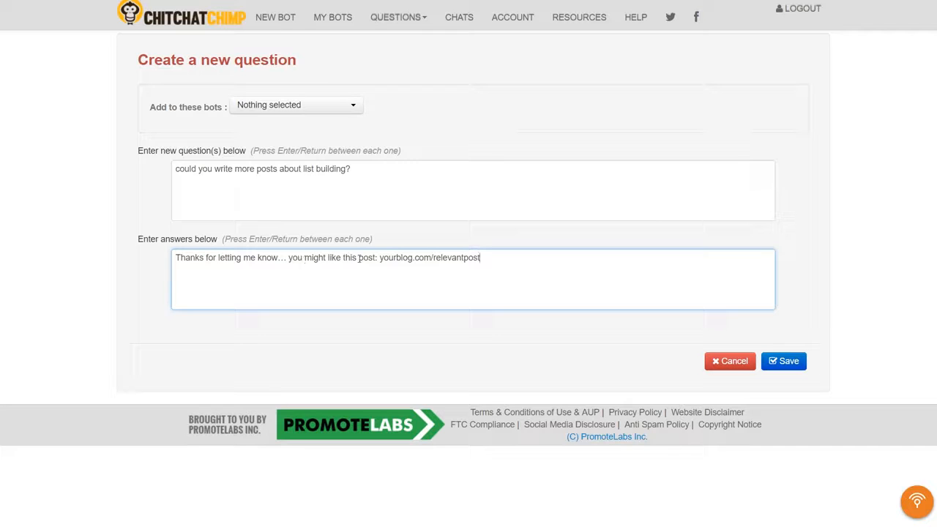
# Add the list-building question to several bots, including Shared Bot Questions, and save it
pyautogui.moveTo(379, 259); pyautogui.dragTo(555, 259)
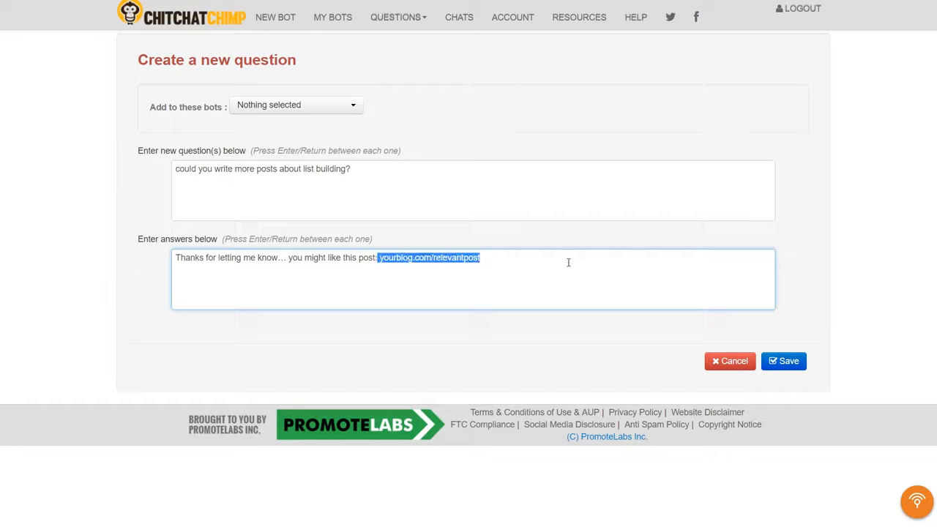
pyautogui.click(518, 266)
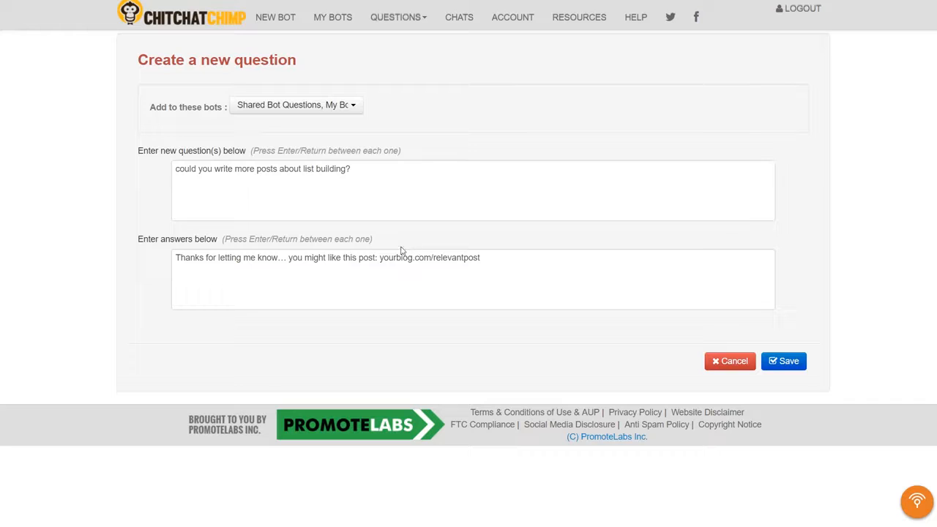
pyautogui.click(784, 361)
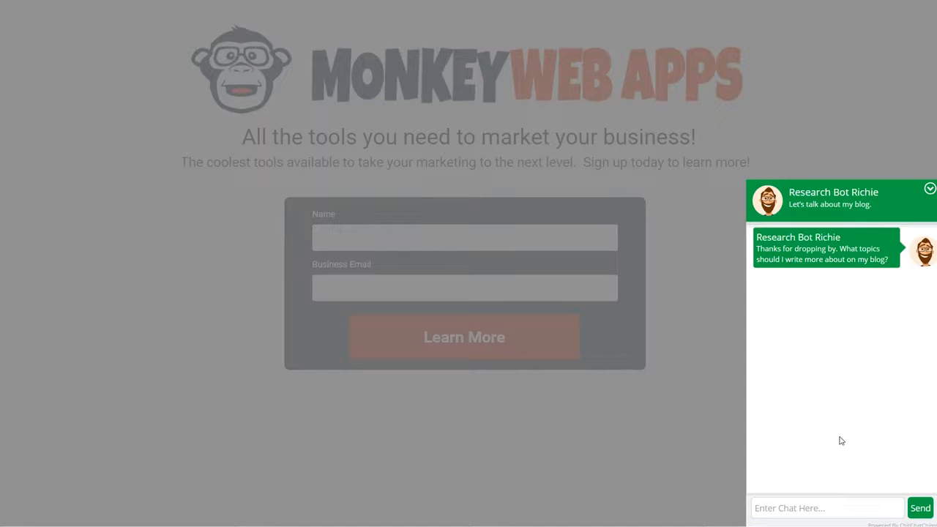
# Test the blog bot by sending "how about writing more posts about list building?" in its chat and read the reply
pyautogui.click(830, 514)
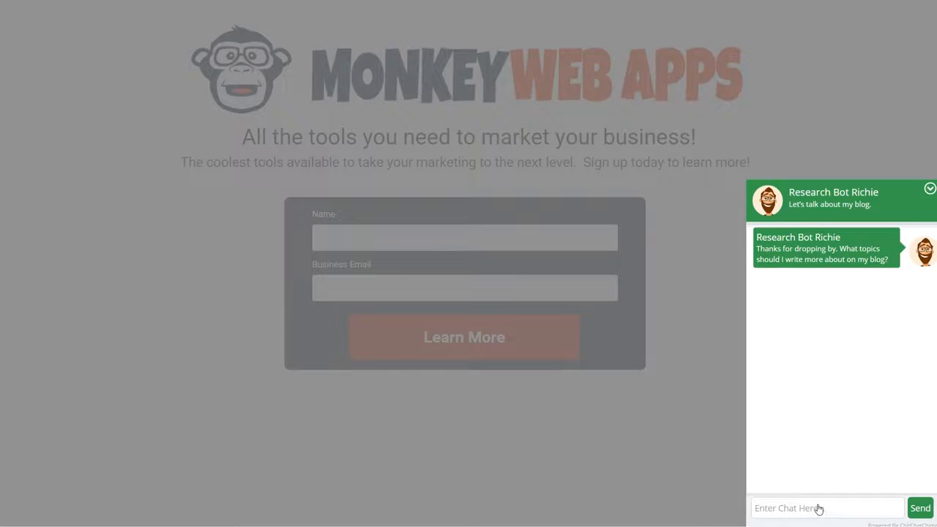
pyautogui.write('how about writing more posts about list building?')
pyautogui.click(918, 509)
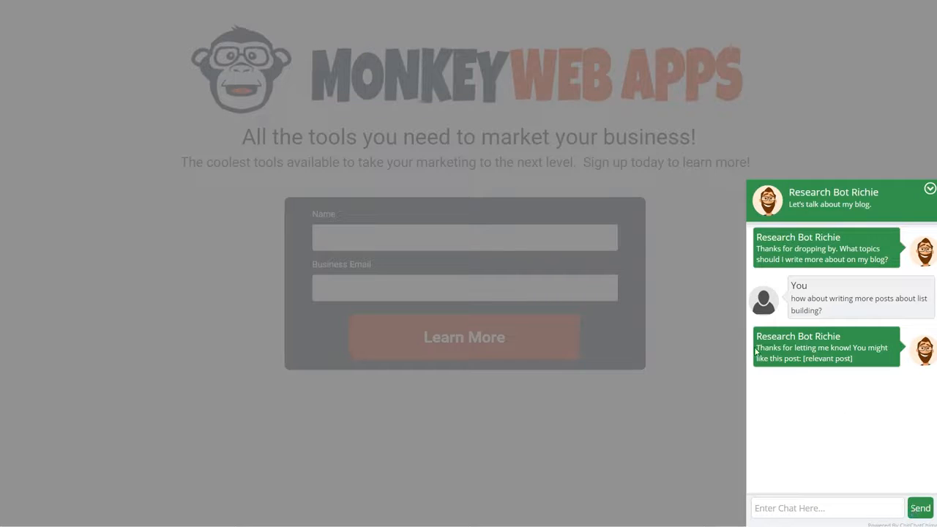
pyautogui.moveTo(756, 347); pyautogui.dragTo(882, 370)
pyautogui.click(870, 394)
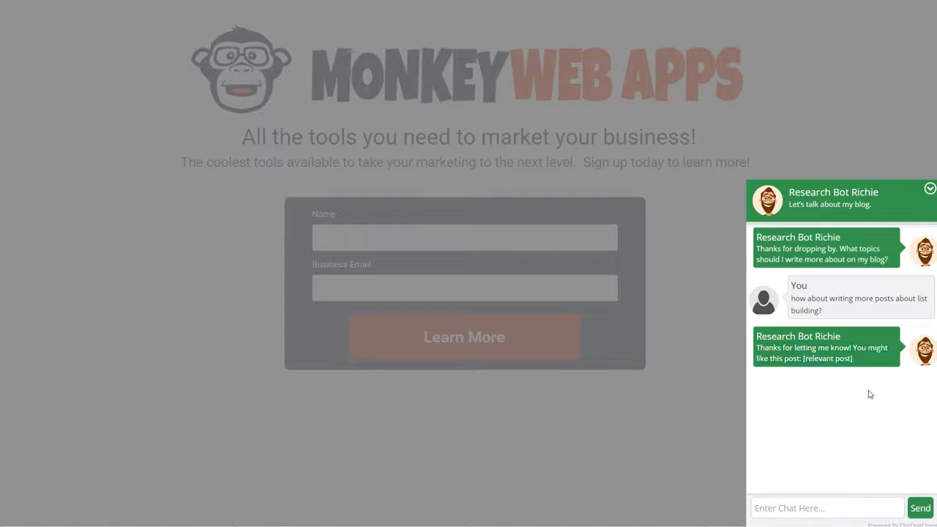